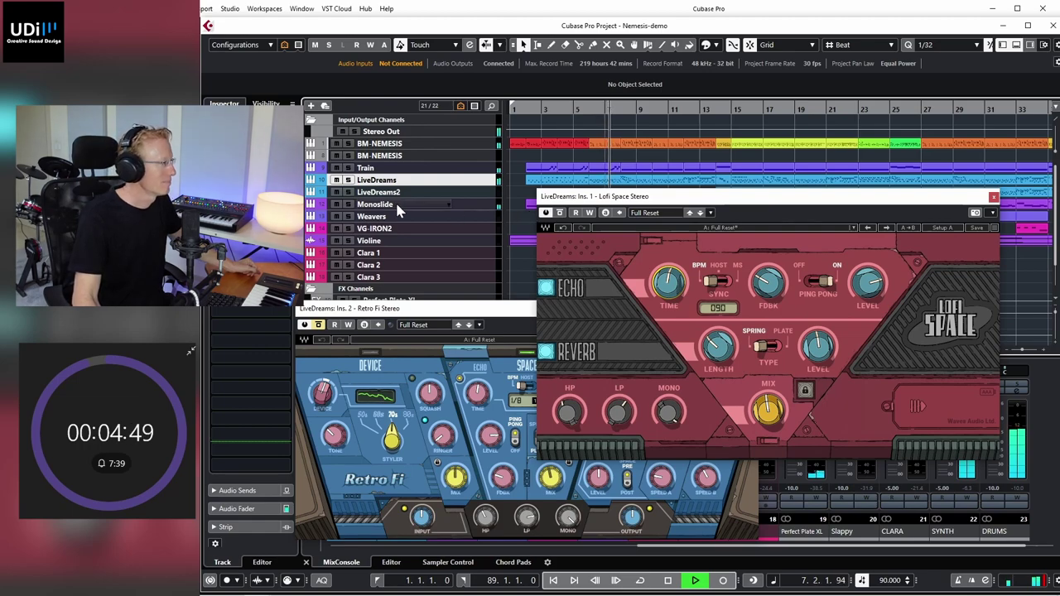
Solo LiveDreams, A/B Lofi Space bypassed and active, unsolo, re-solo, then stop playback
left_click(349, 180)
left_click(561, 213)
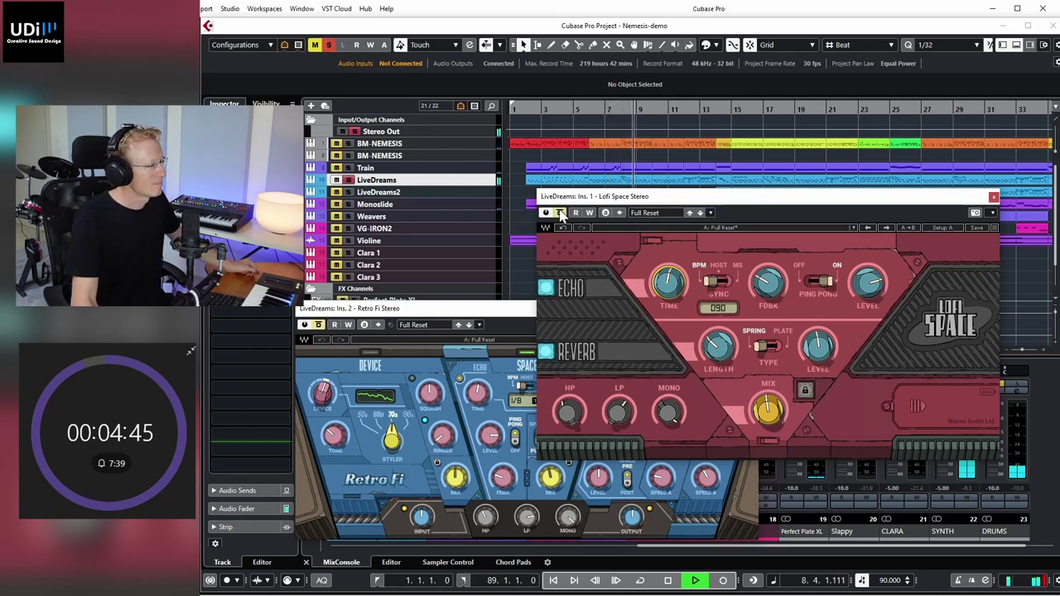
left_click(562, 214)
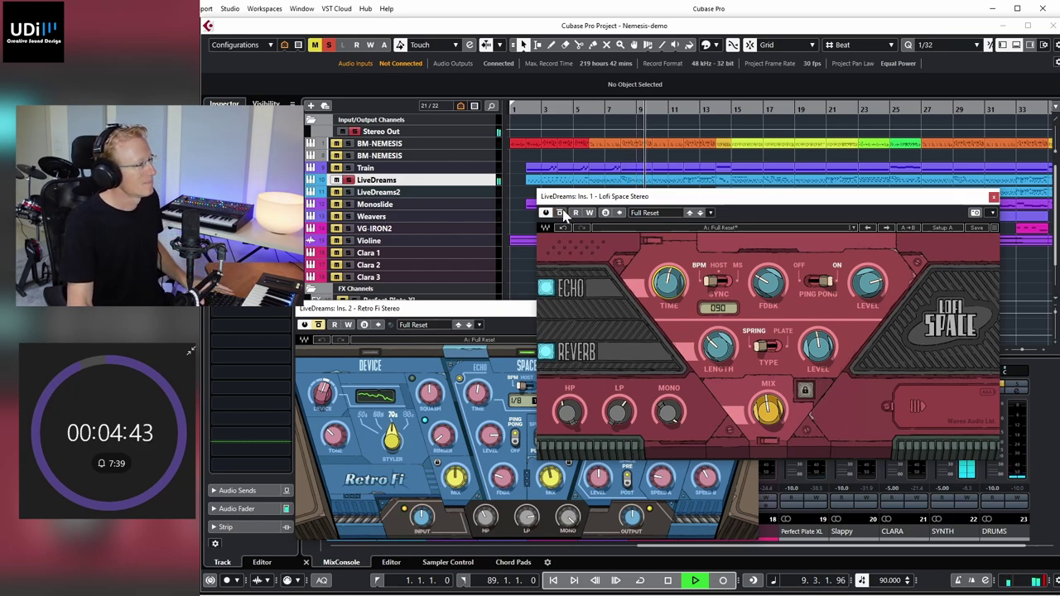
left_click(329, 46)
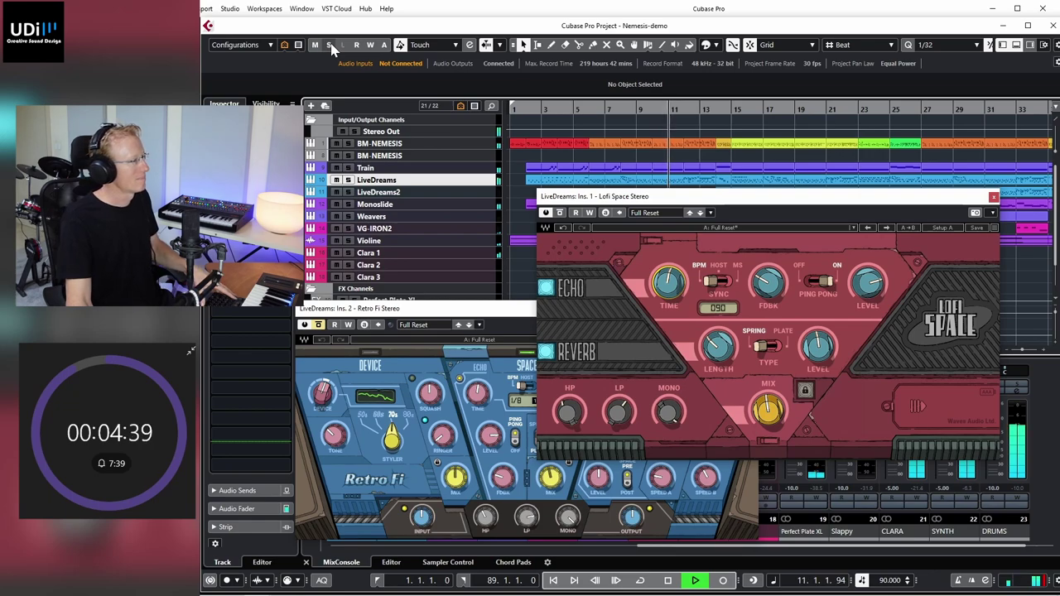
left_click(349, 180)
key("space")
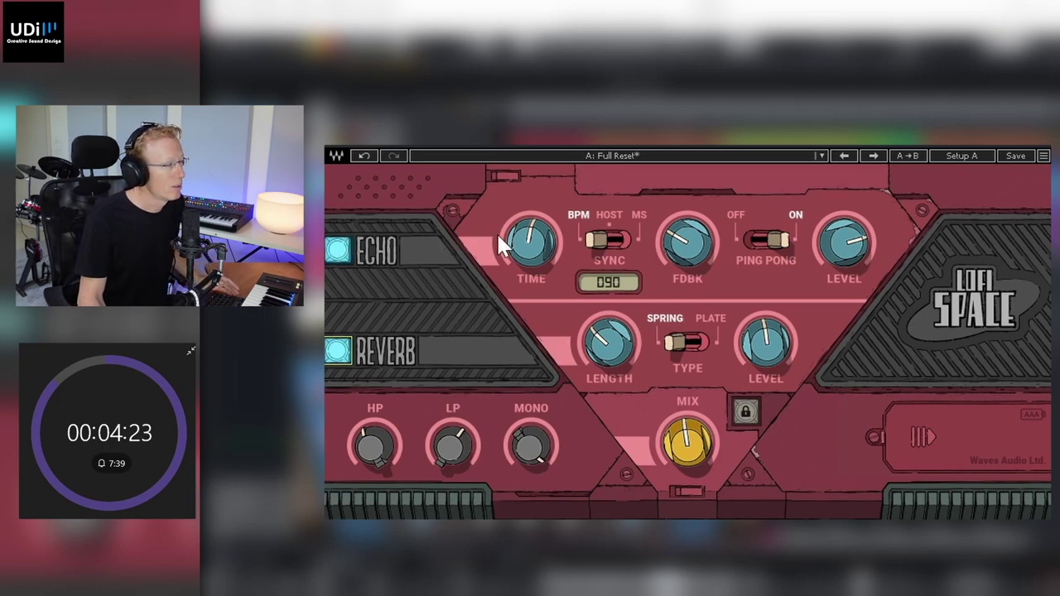
Cycle echo sync through HOST, MS back to BPM, toggle ping-pong off and on, then switch reverb off
mouse_move(530, 240)
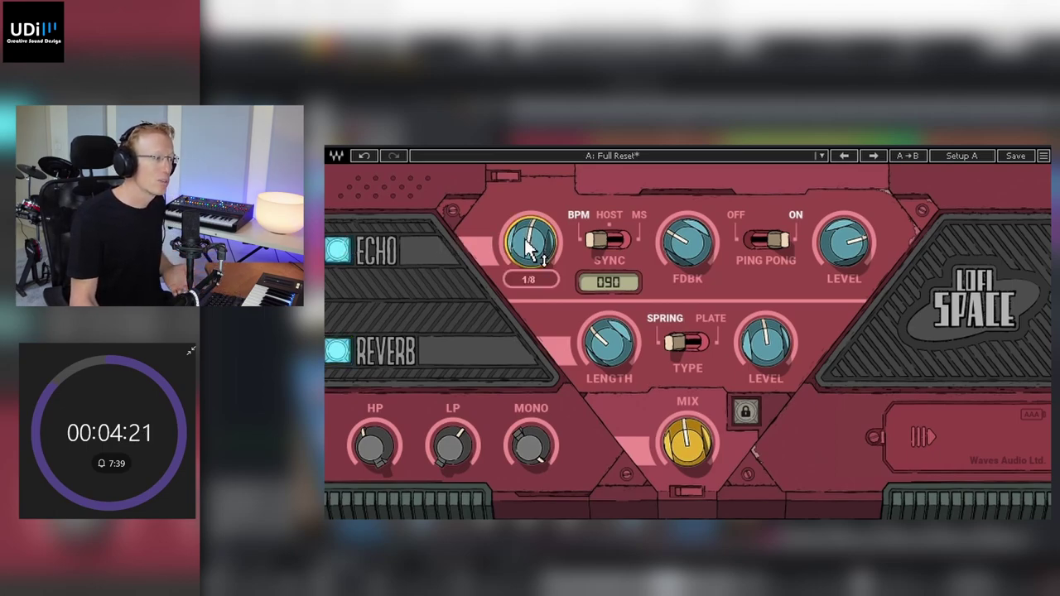
left_click(617, 238)
left_click(610, 242)
left_click(612, 240)
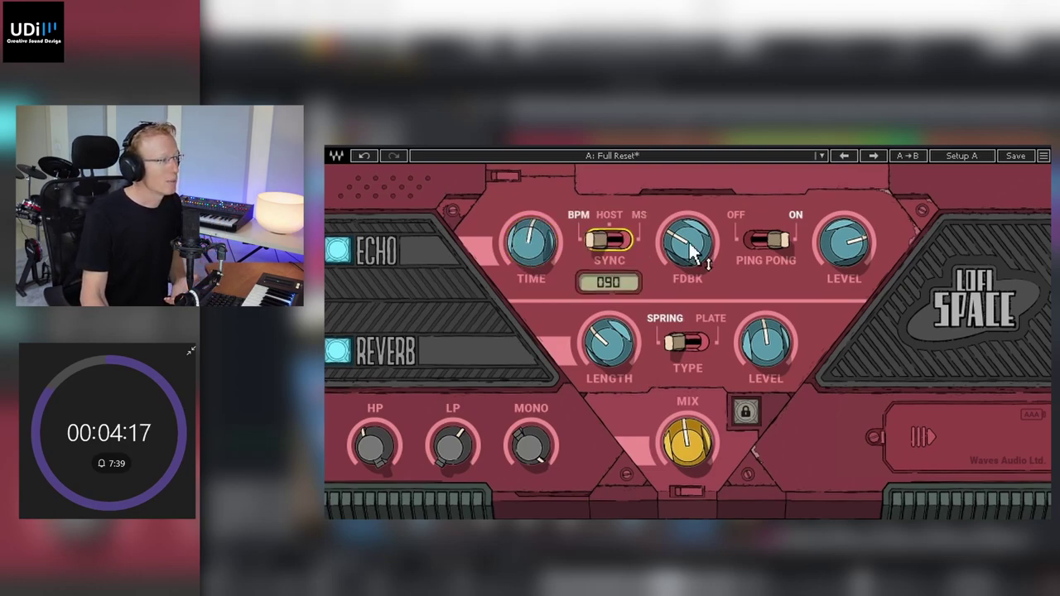
left_click(781, 234)
left_click(781, 233)
left_click(844, 240)
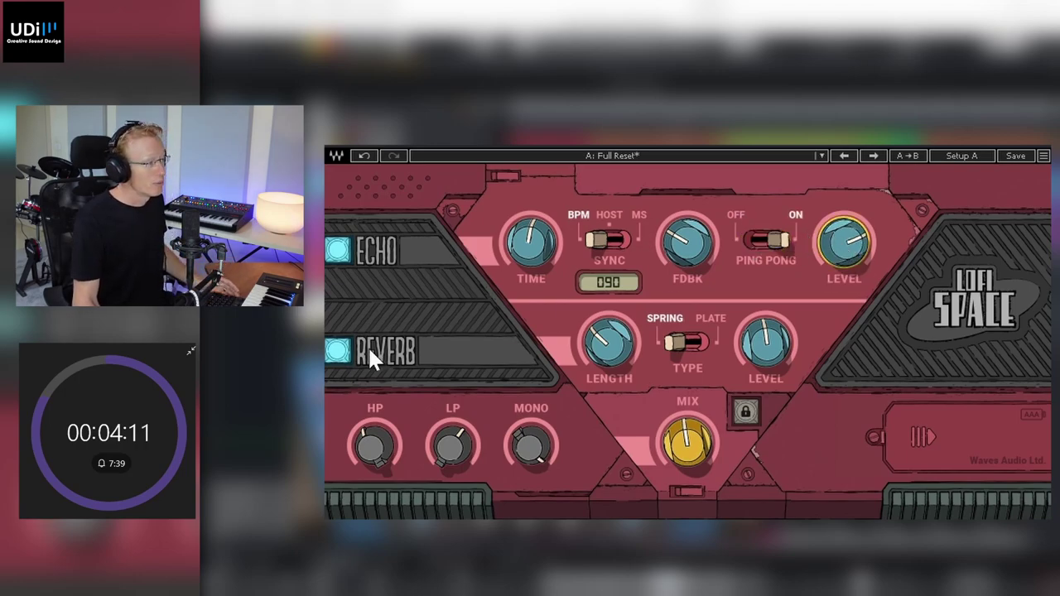
left_click(334, 348)
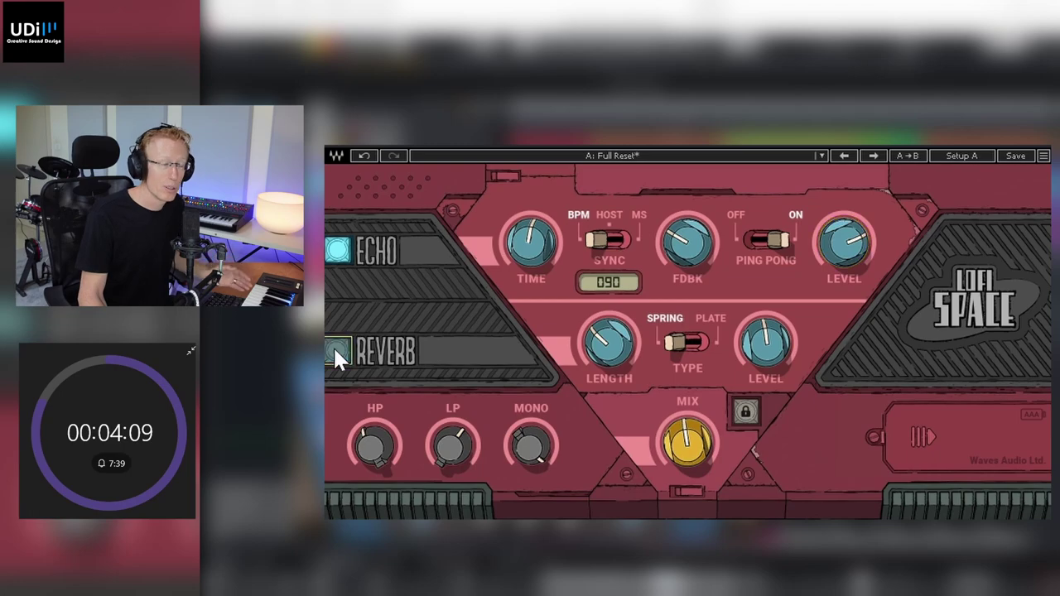
Set reverb length to 20 sec, reverb level to -20.4 dB, Mono to 10.00, and lock Mix
left_click_drag(609, 344, 609, 375)
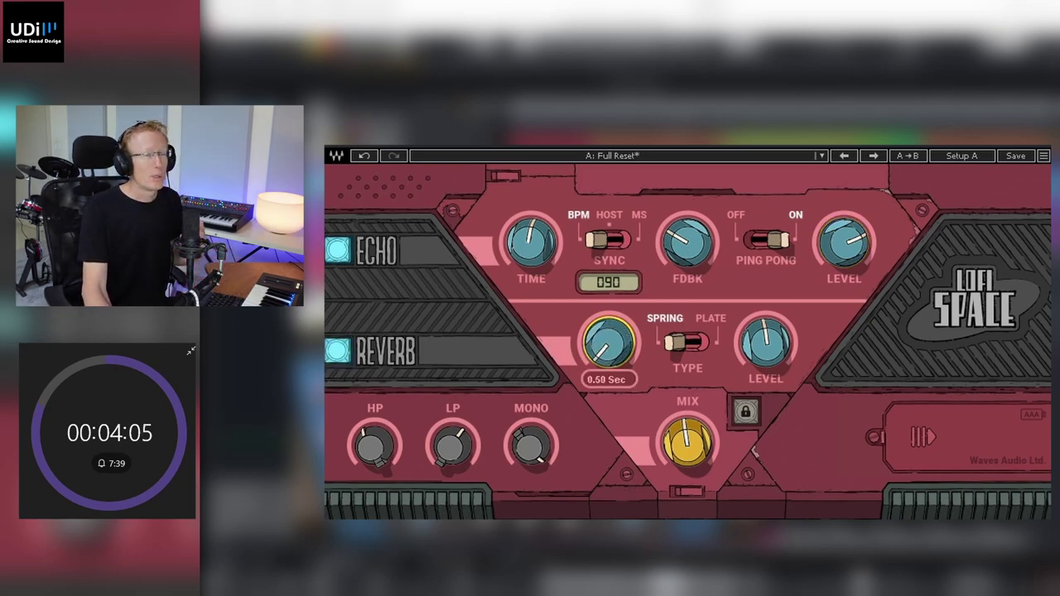
left_click_drag(609, 375, 609, 344)
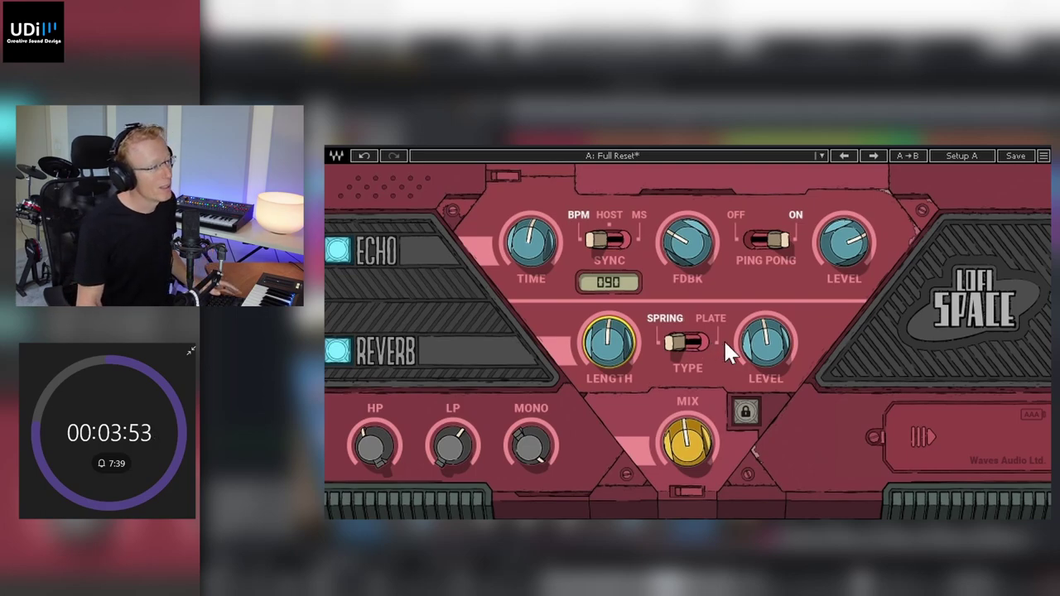
left_click_drag(766, 341, 766, 321)
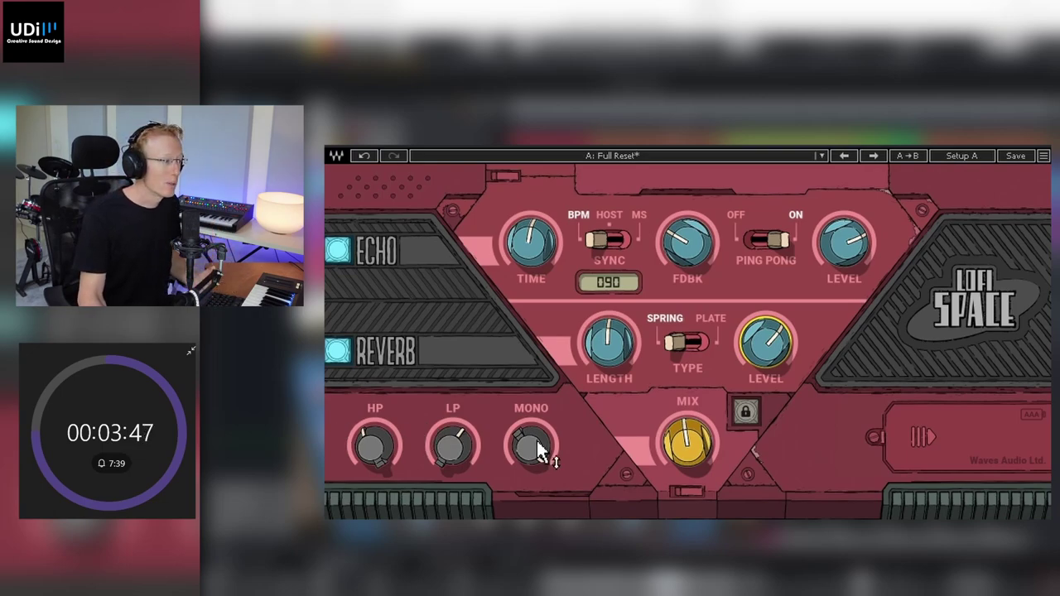
left_click_drag(537, 450, 540, 448)
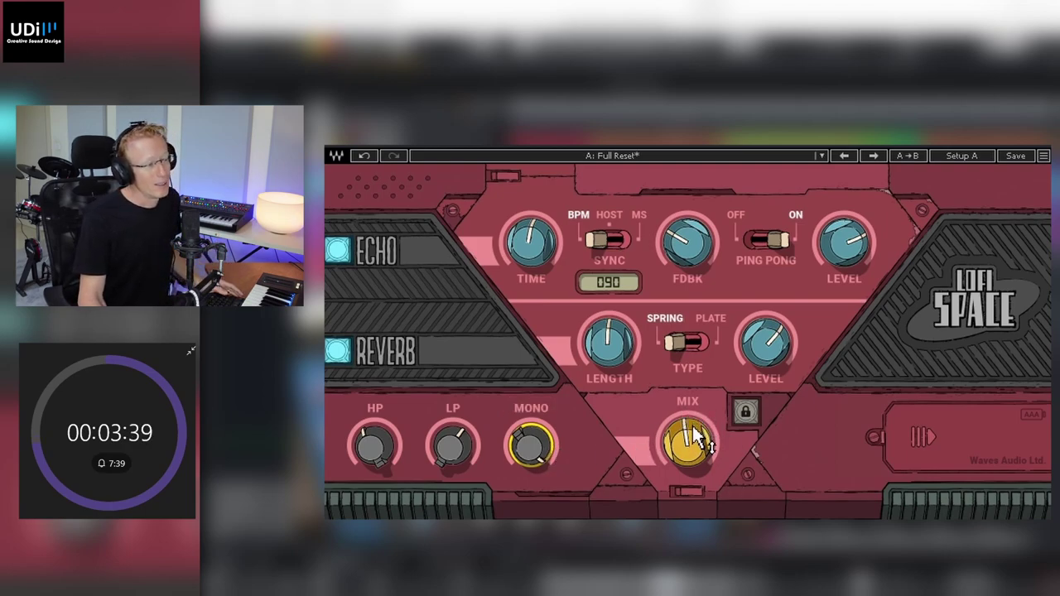
mouse_move(696, 439)
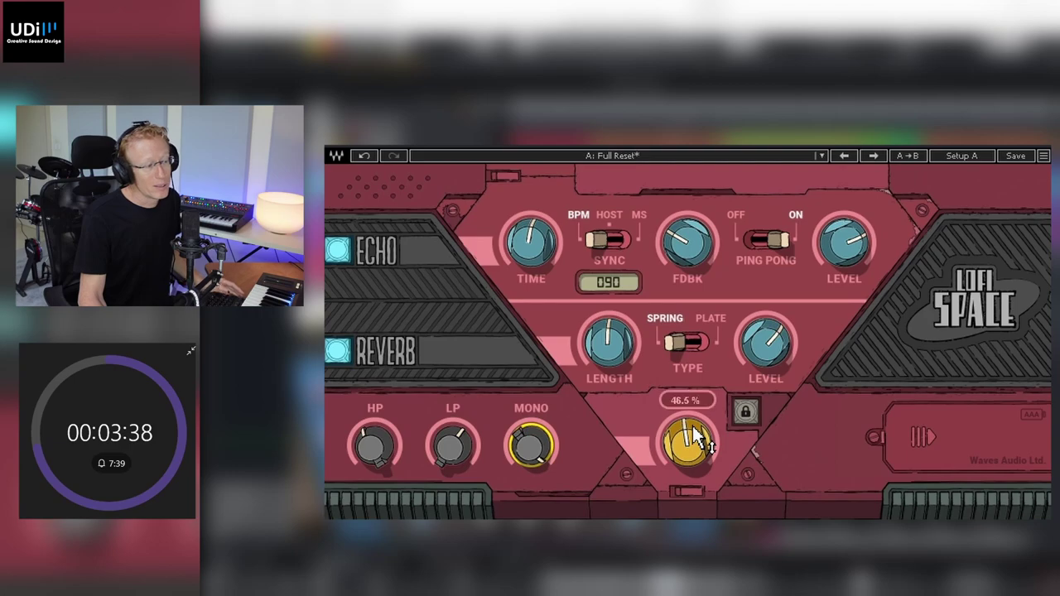
left_click(746, 416)
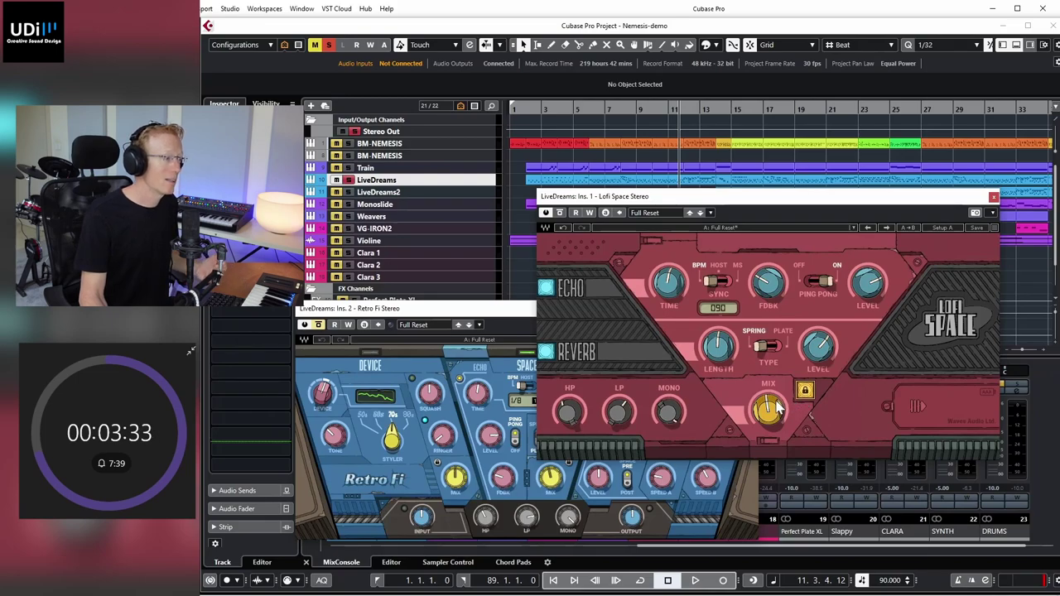
Unlock the Mix amount, set the echo time to 1/4T, and start playback
left_click(805, 393)
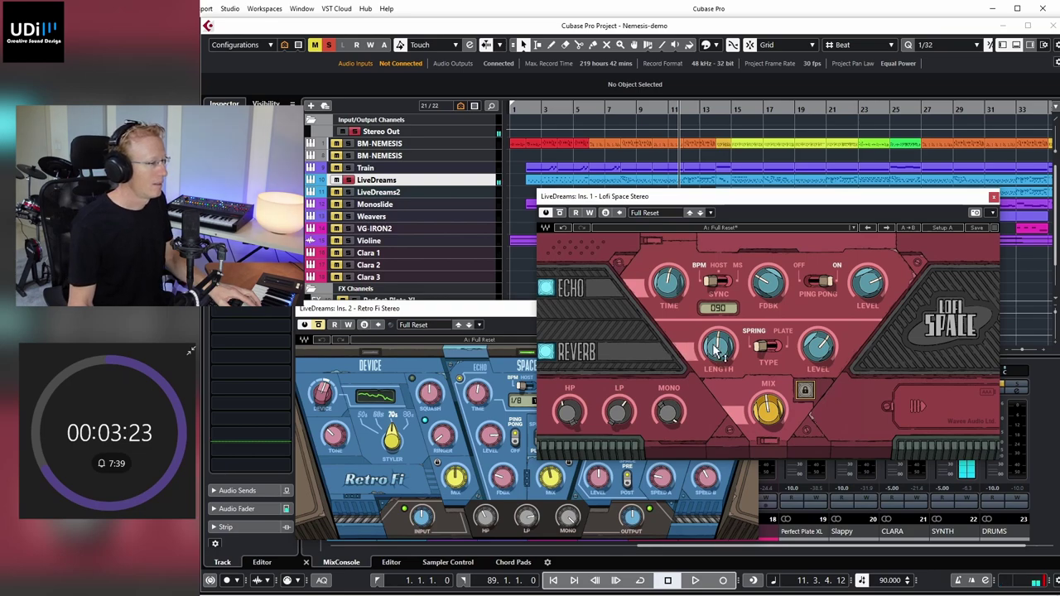
mouse_move(721, 352)
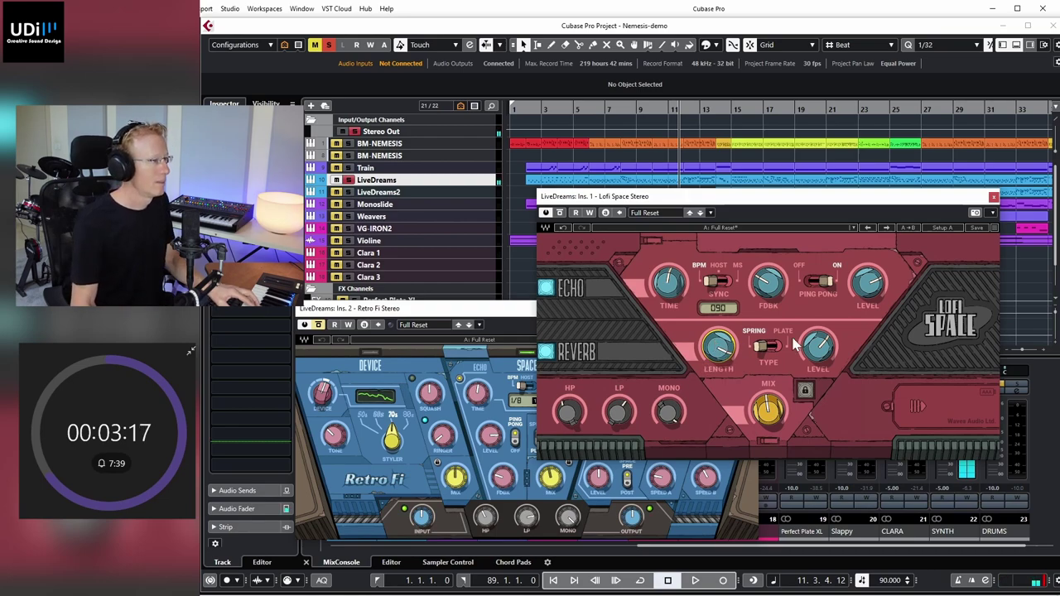
mouse_move(764, 292)
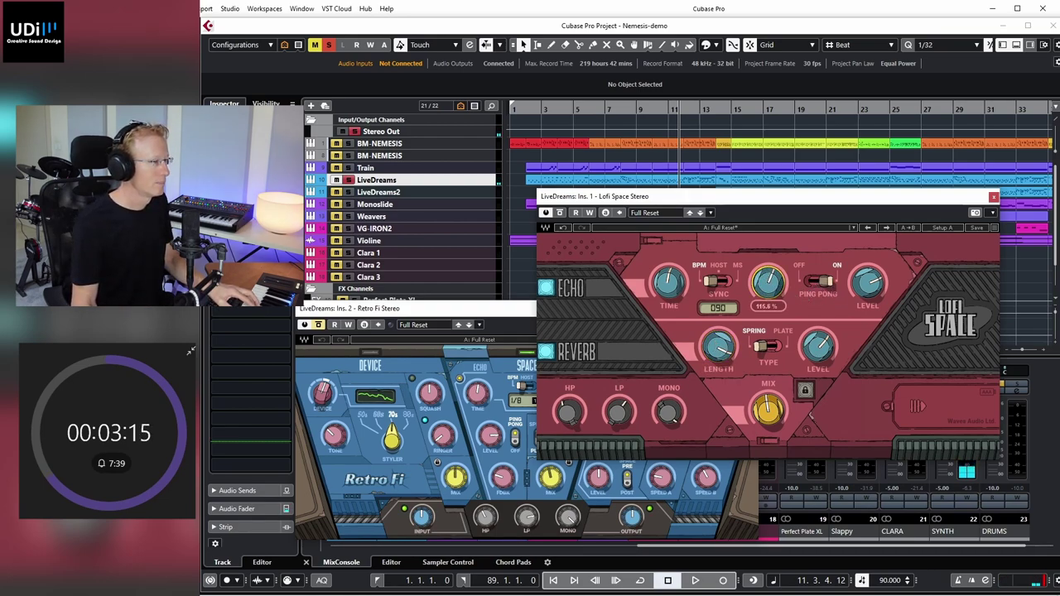
left_click_drag(670, 283, 667, 272)
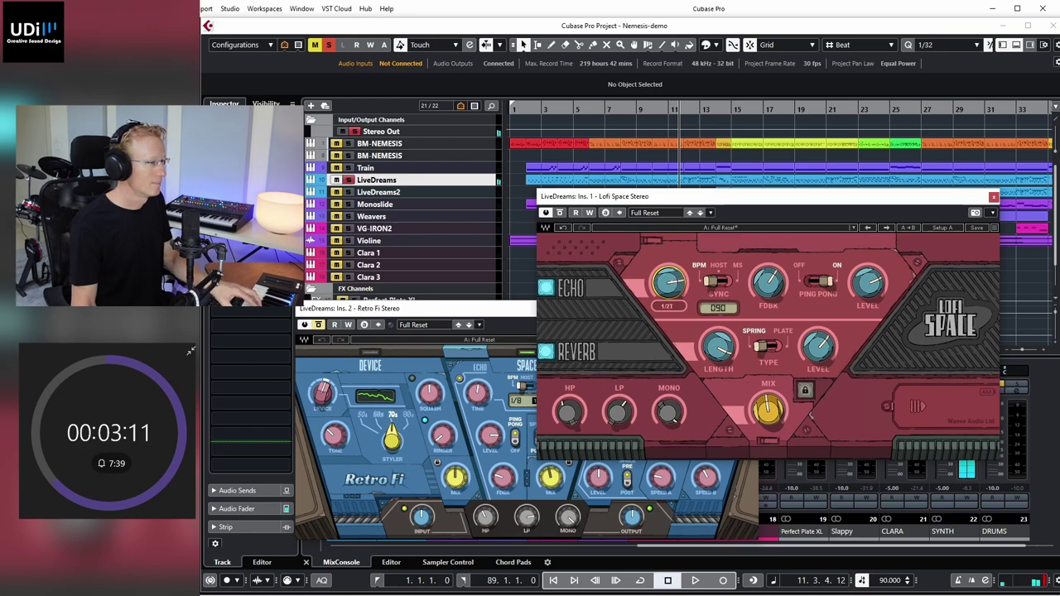
left_click_drag(666, 271, 672, 287)
key("space")
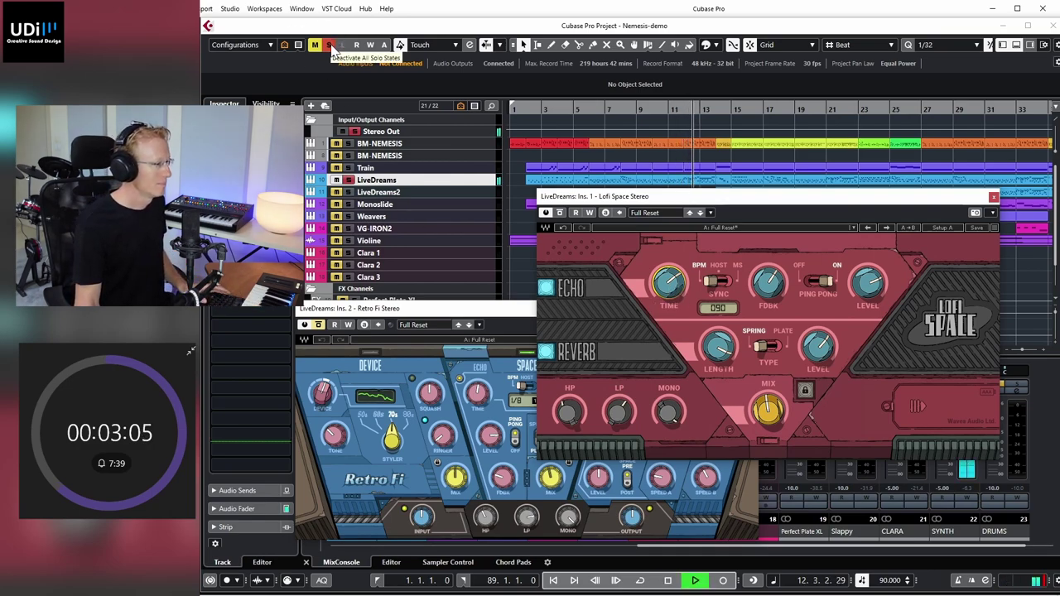
Set mix to about 28.4% and reverb length to about 11.5 sec, solo LiveDreams, then stop
left_click_drag(768, 409, 761, 409)
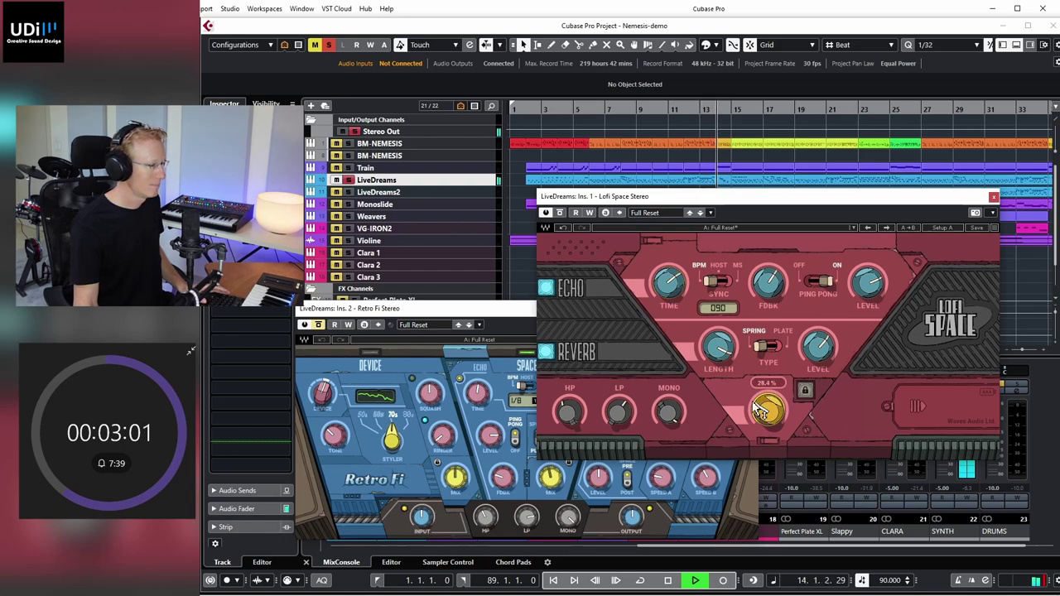
key("s")
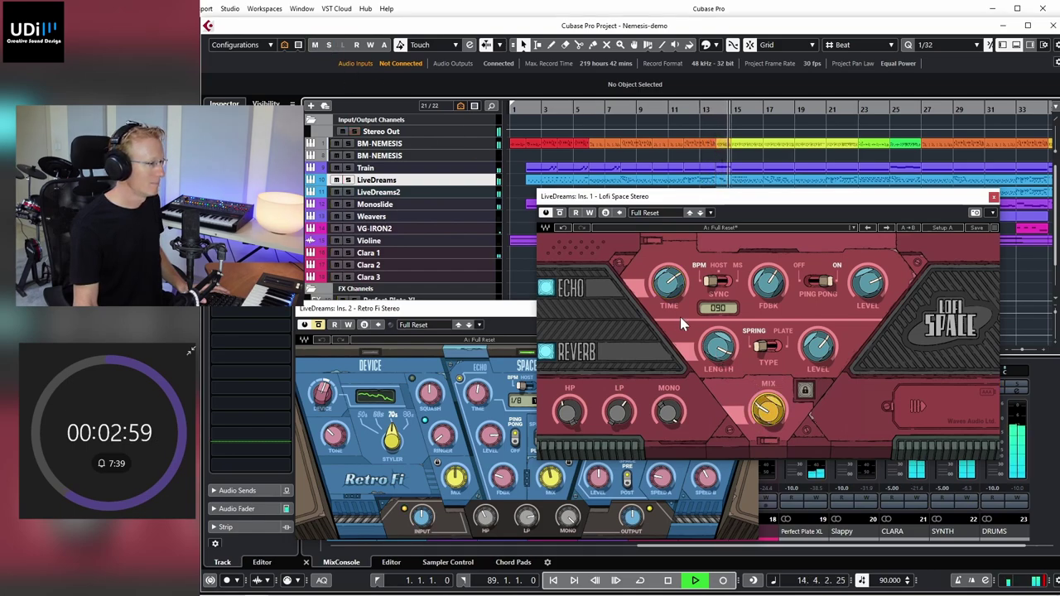
left_click_drag(718, 347, 718, 345)
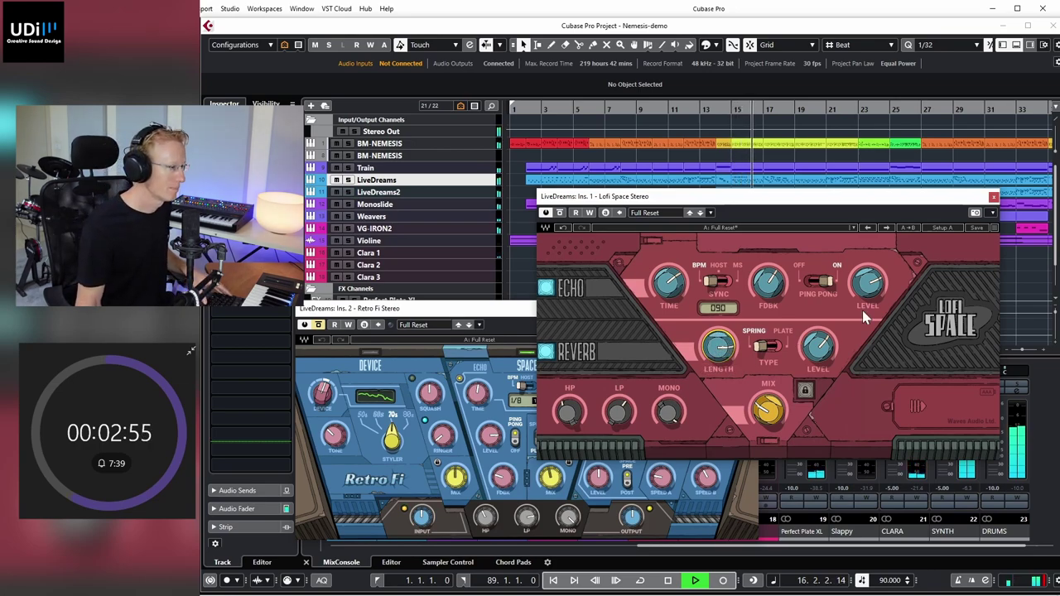
left_click(349, 180)
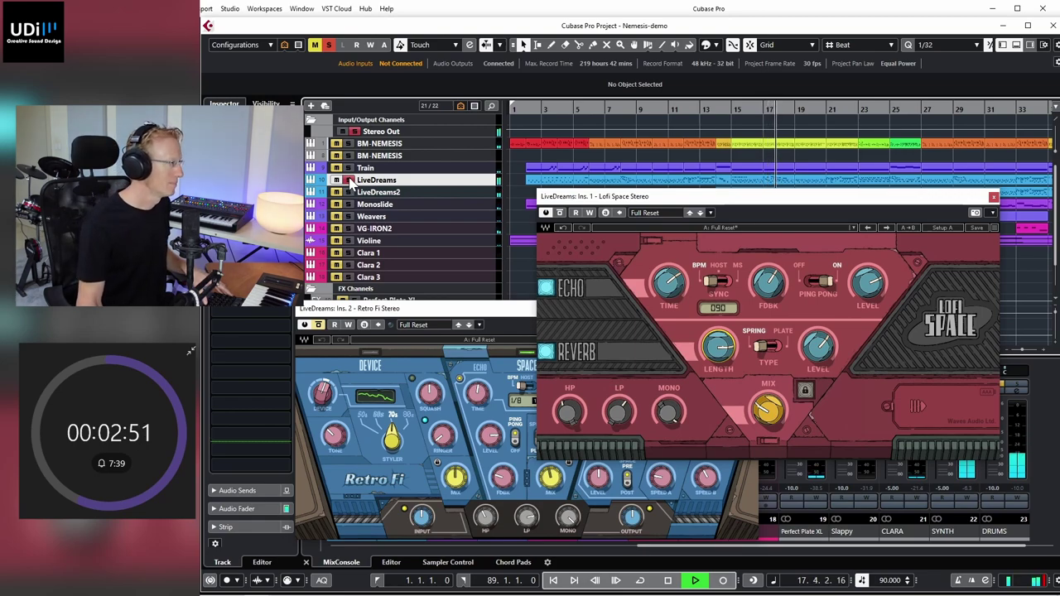
key("space")
left_click(424, 310)
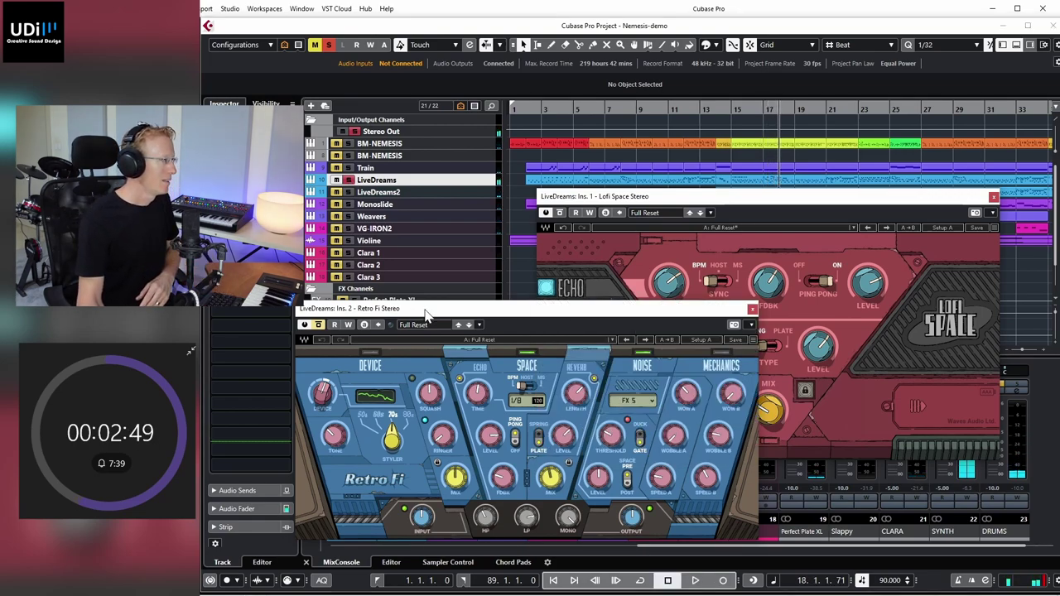
left_click(804, 283)
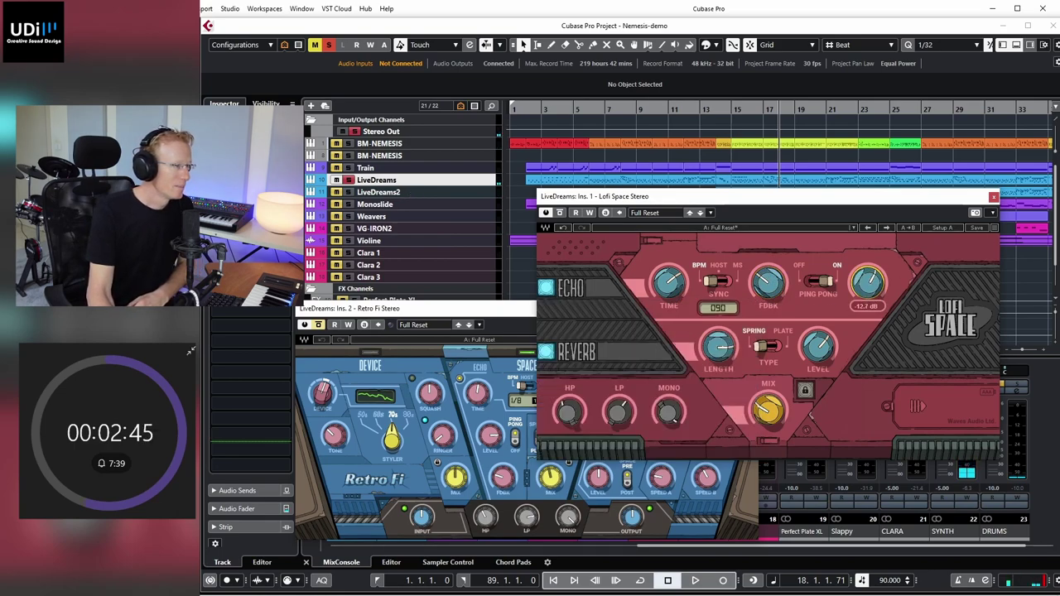
left_click(456, 317)
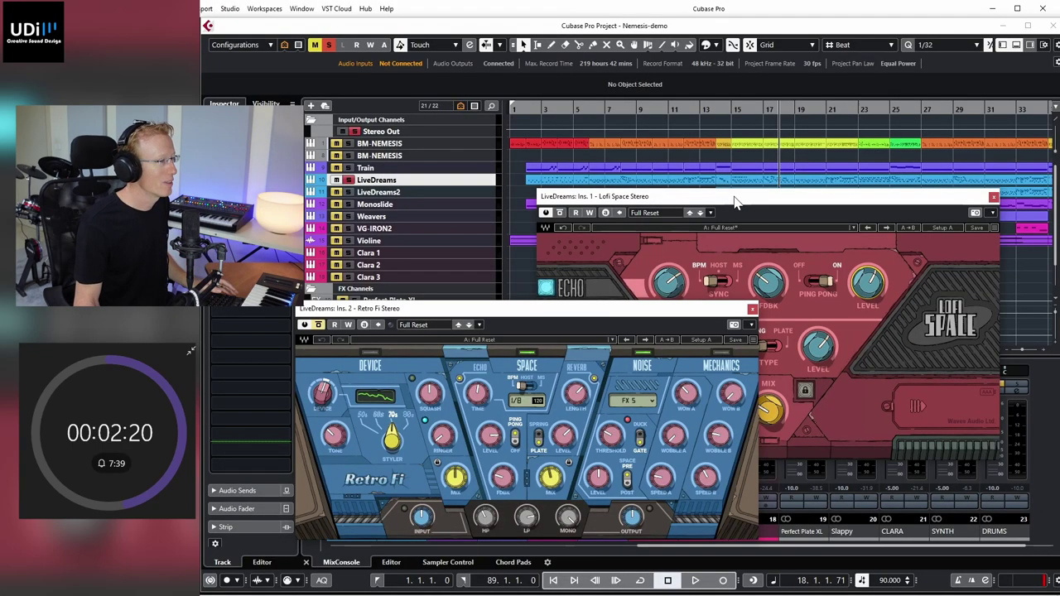
left_click(734, 201)
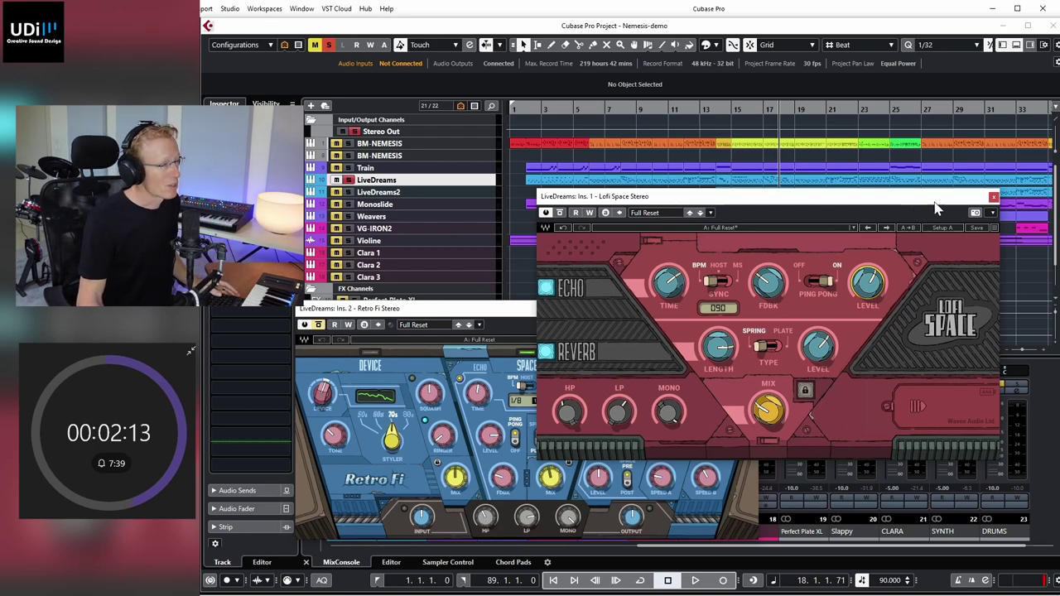
Close the Lofi Space and Retro Fi windows, unsolo LiveDreams, then solo Clara 1 and play from bar 10
left_click(994, 199)
left_click(755, 308)
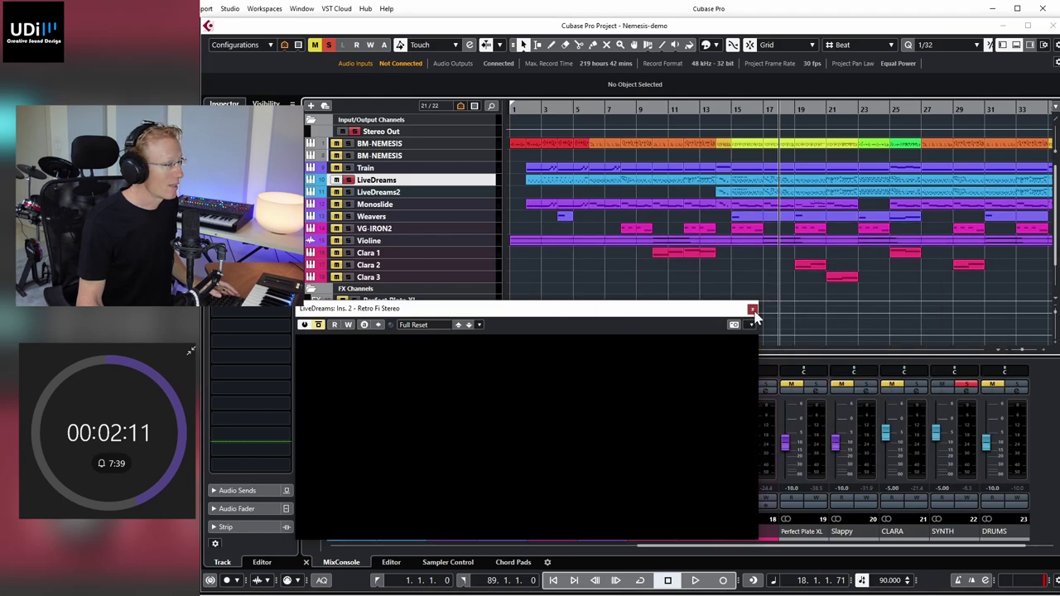
left_click(329, 44)
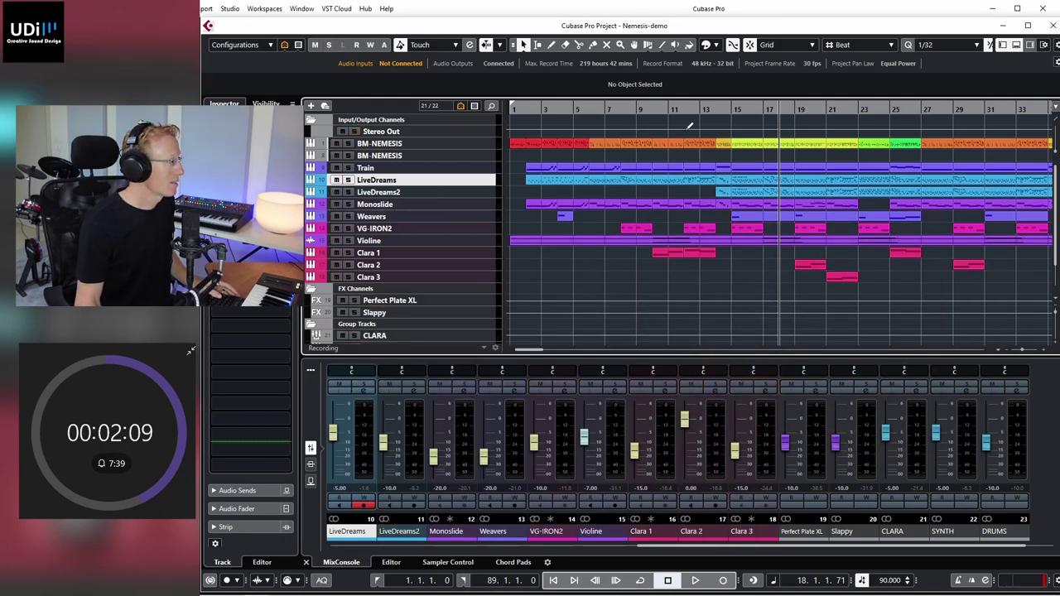
left_click_drag(637, 109, 654, 124)
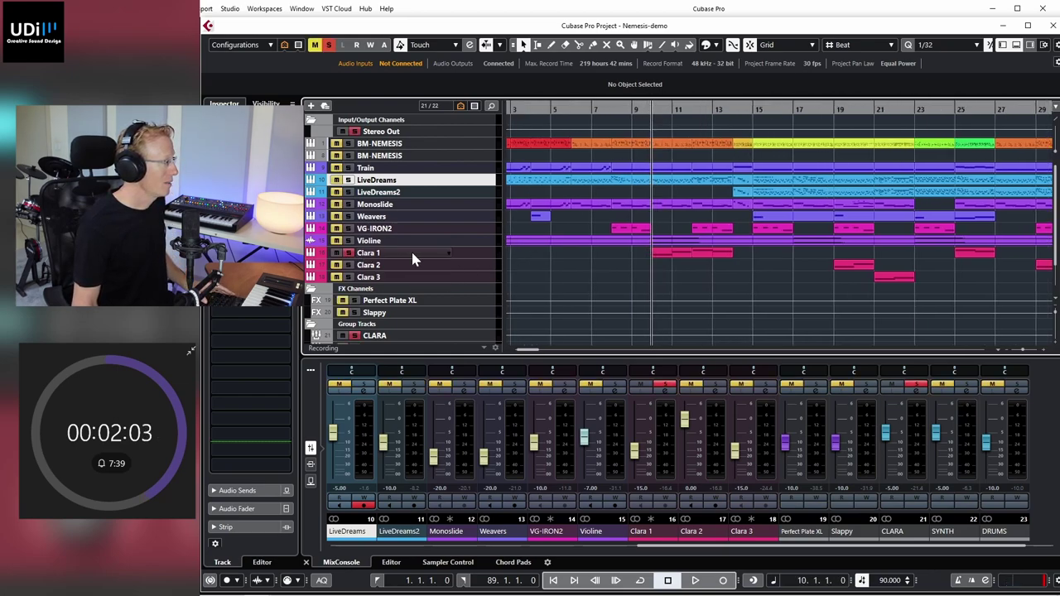
left_click(349, 253)
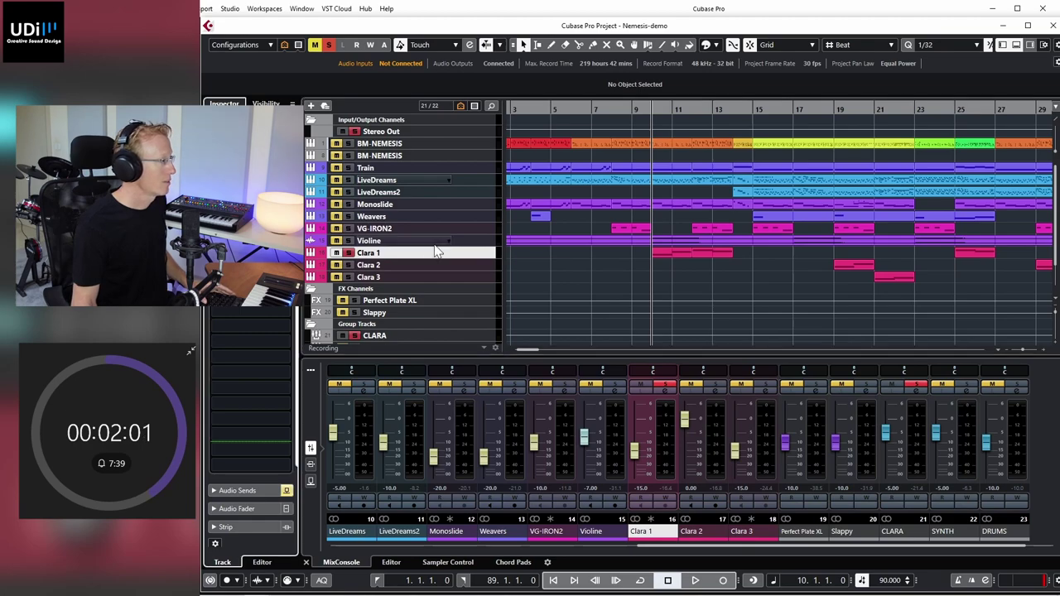
key("space")
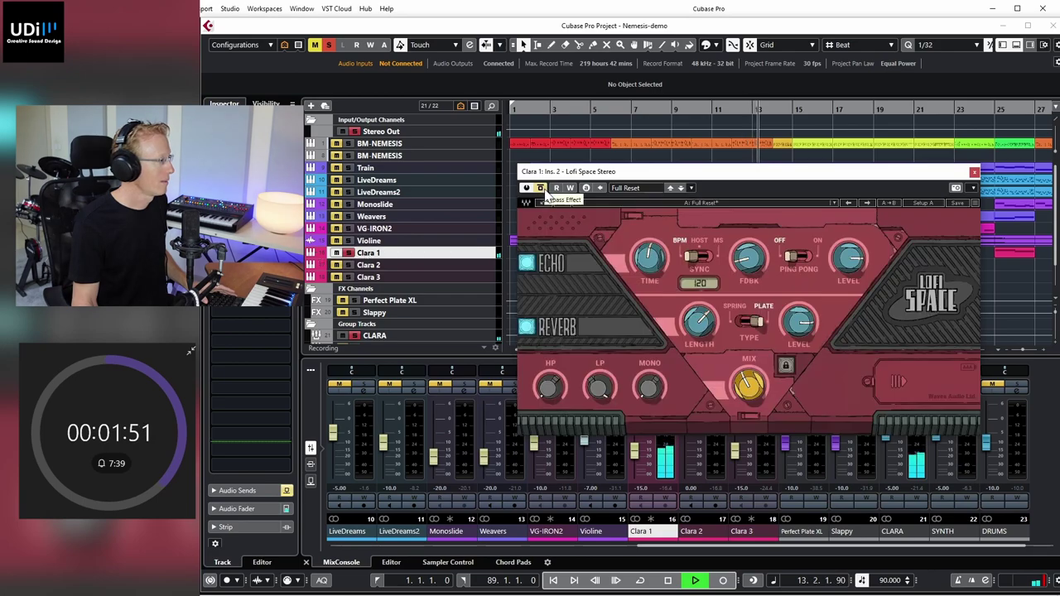
Jump playback back to bar 9 and lower the Lofi Space mix slightly
left_click(674, 109)
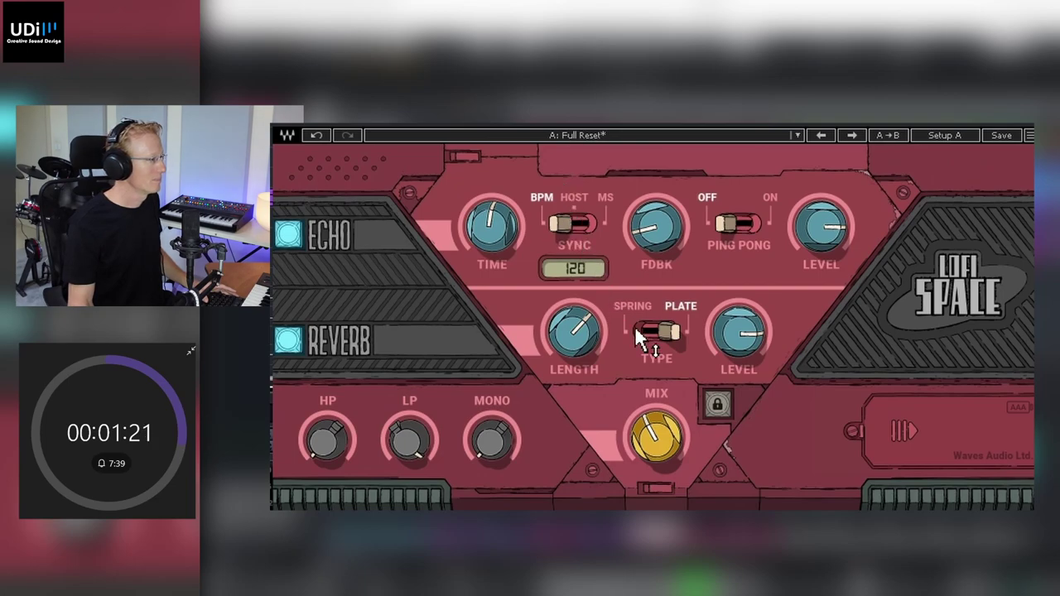
left_click_drag(655, 435, 655, 443)
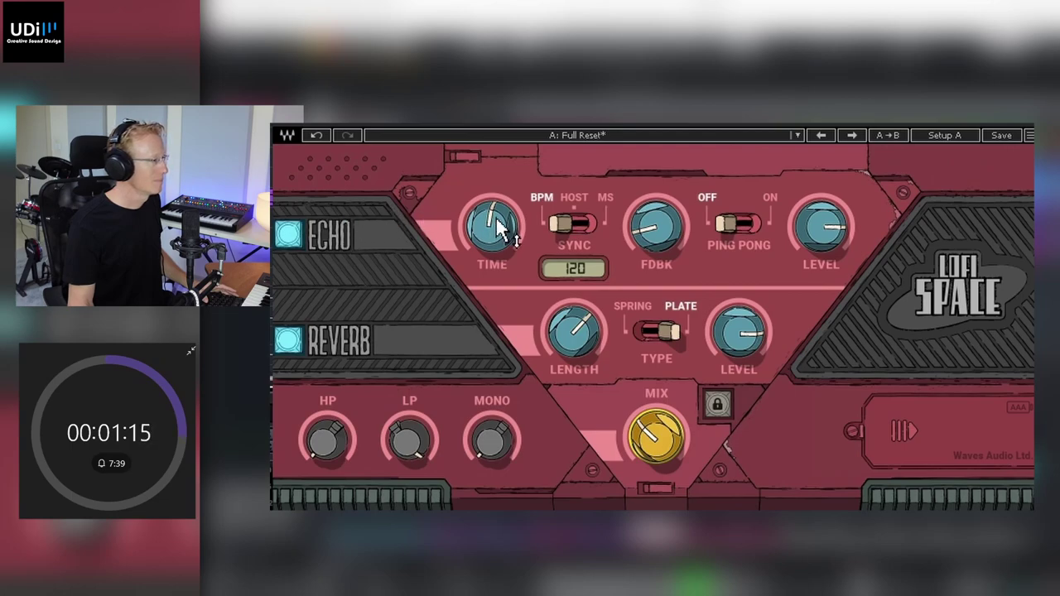
Set the echo time to 1/4T, raise the mix, and lengthen the reverb tail slightly
left_click_drag(492, 227, 492, 221)
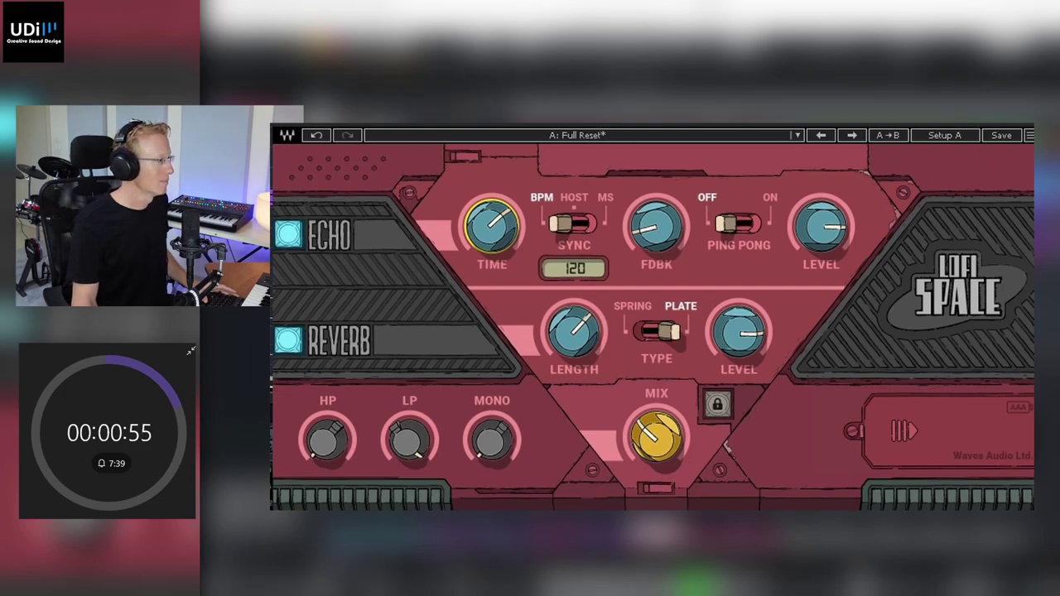
left_click_drag(675, 433, 638, 385)
left_click_drag(595, 358, 595, 348)
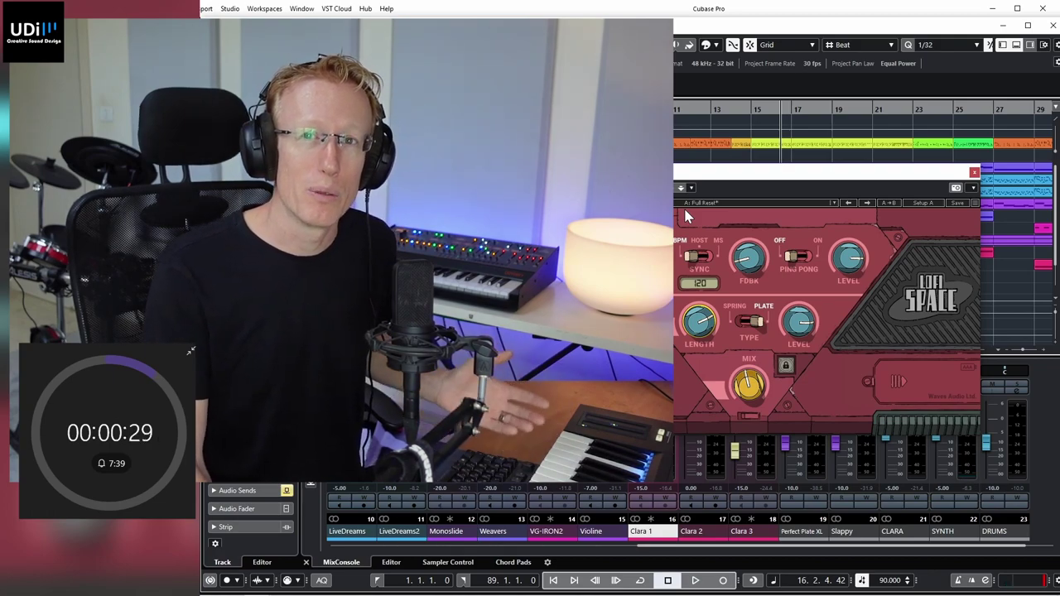
Start playback to hear soloed Clara 1 with the 1/4T echo and plate reverb
key("space")
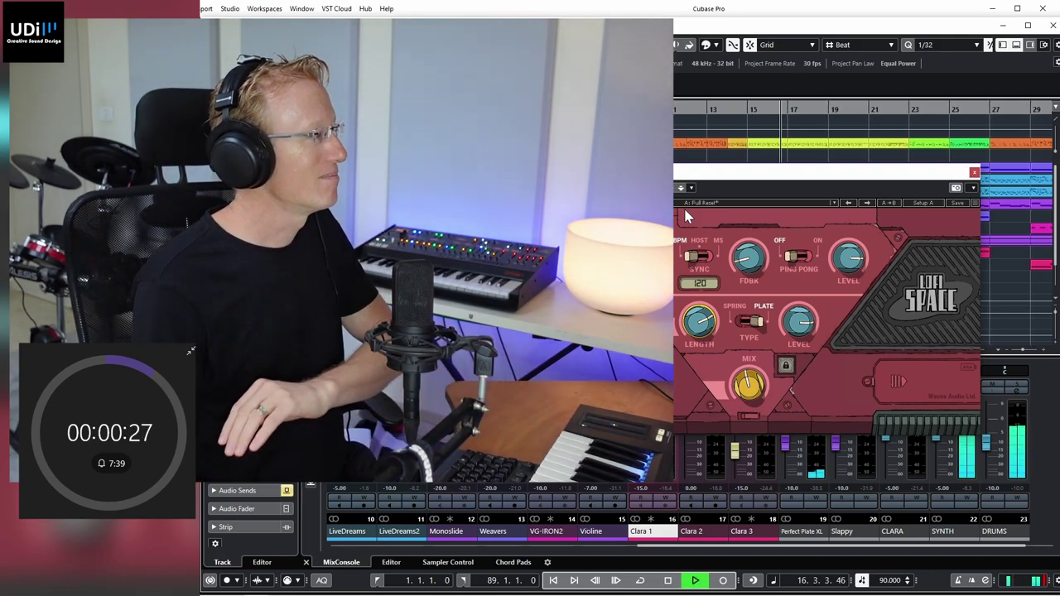